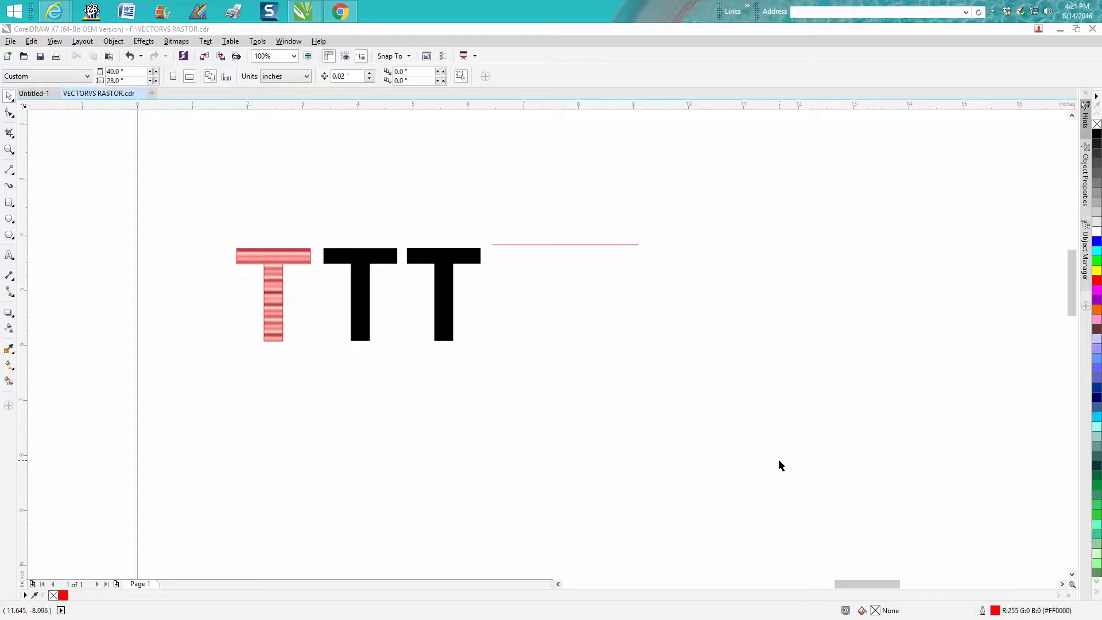
Zoom in on the three T letters, then zoom out and onto the engraving photo
click(9, 149)
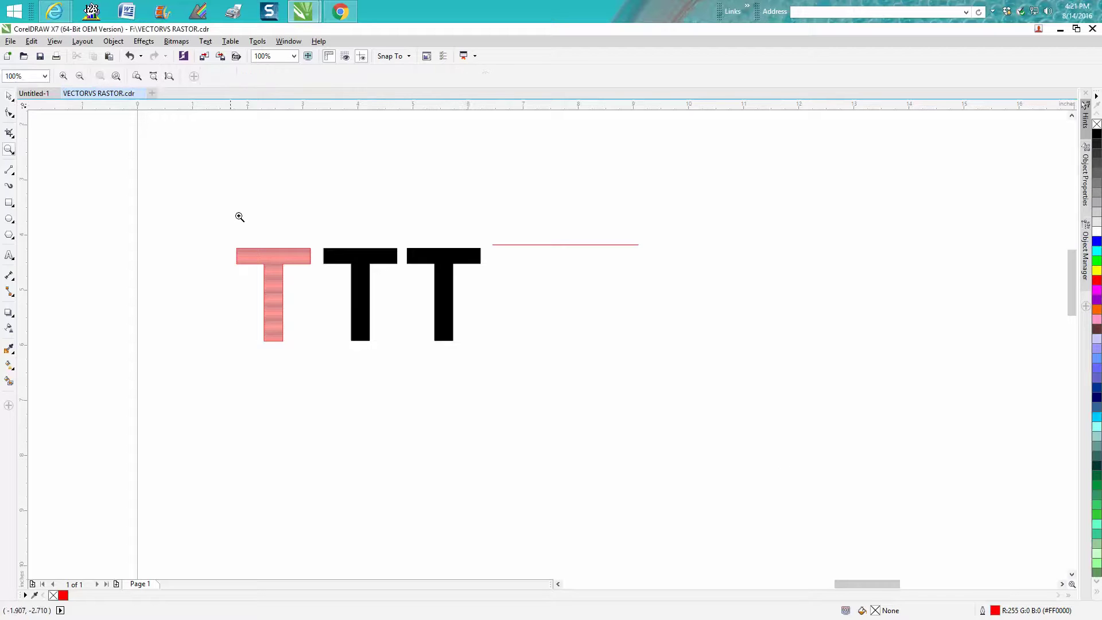
drag(227, 223, 510, 354)
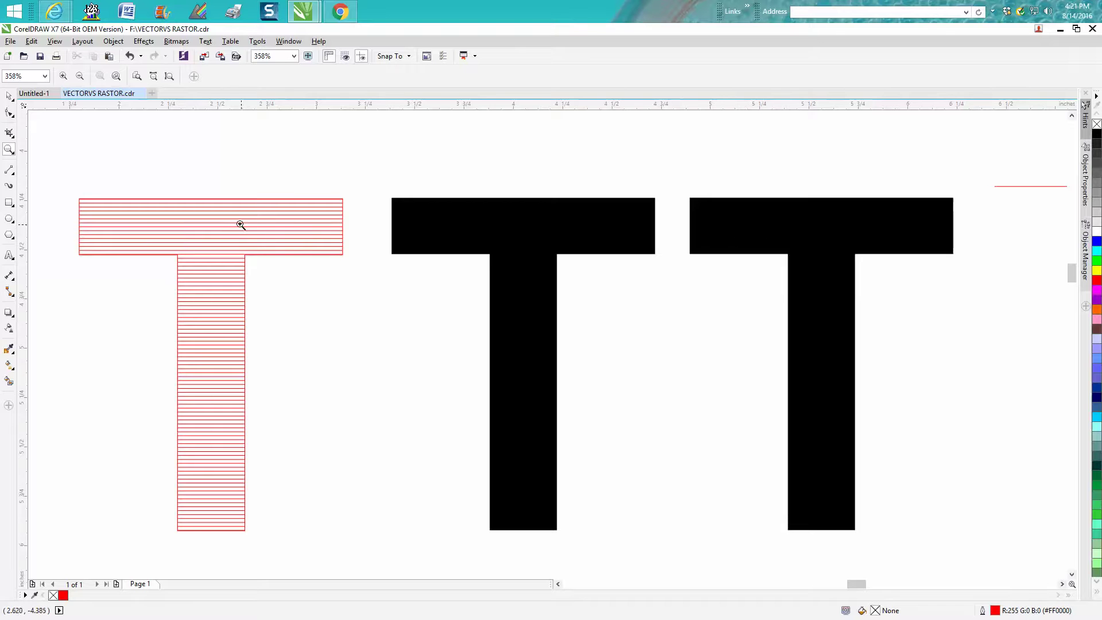
scroll(281, 225, down, 8)
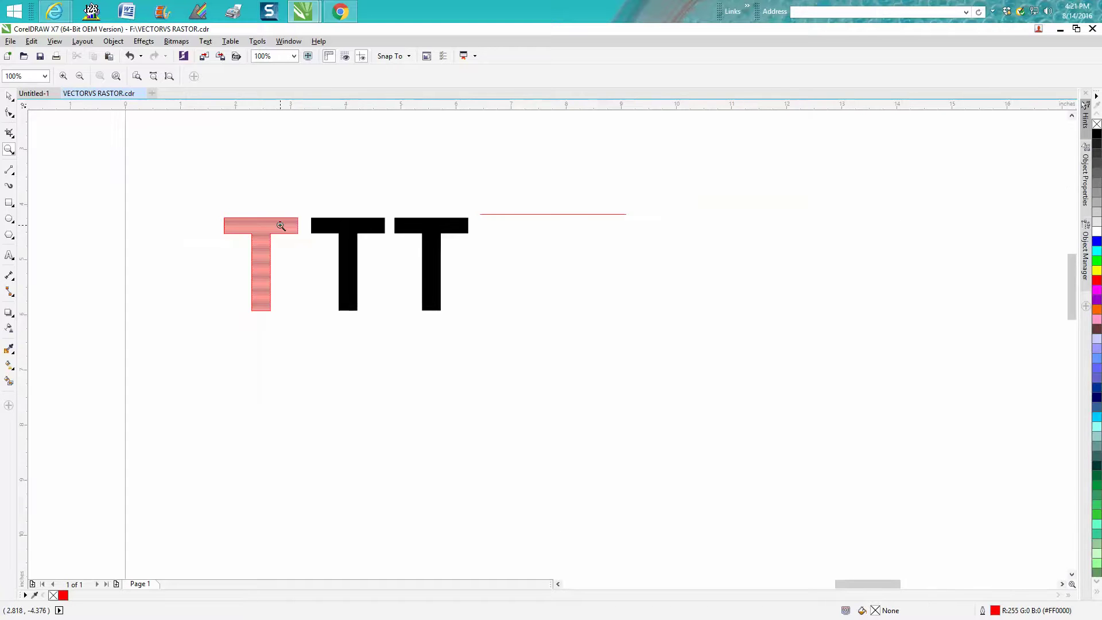
scroll(292, 227, down, 2)
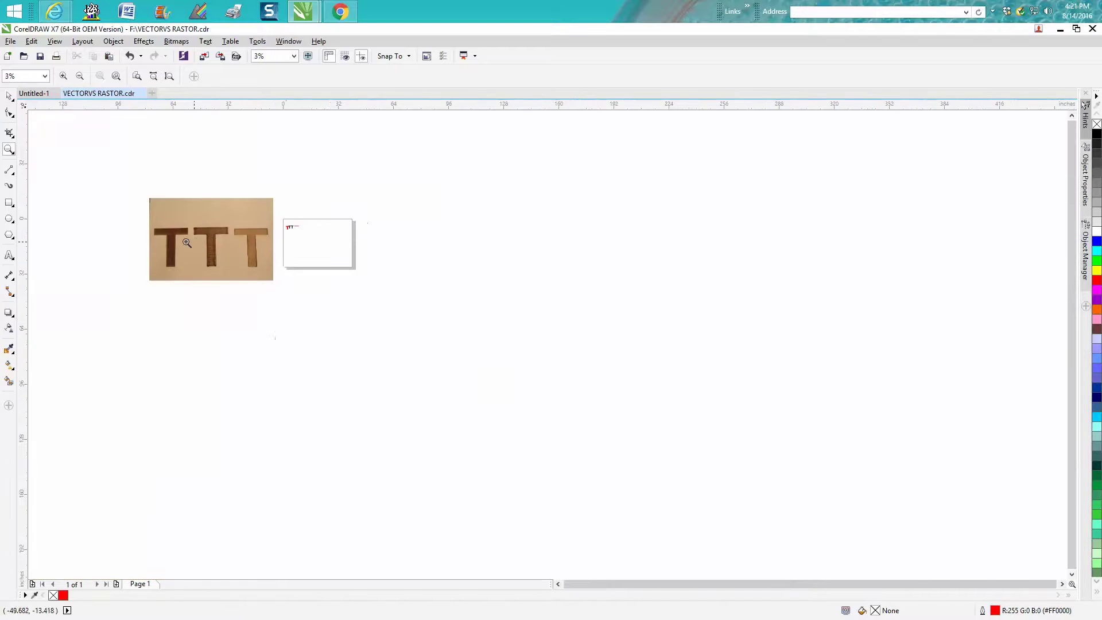
drag(150, 213, 284, 289)
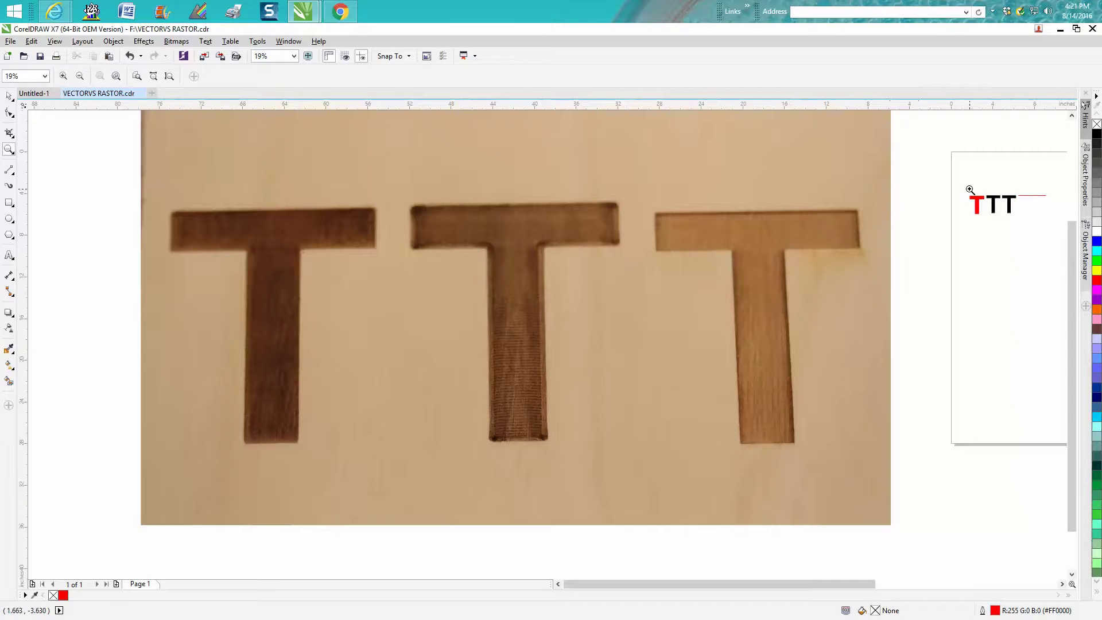
Compare the page's small TTT with the engraved Ts in the photo, then zoom out
drag(969, 189, 1005, 224)
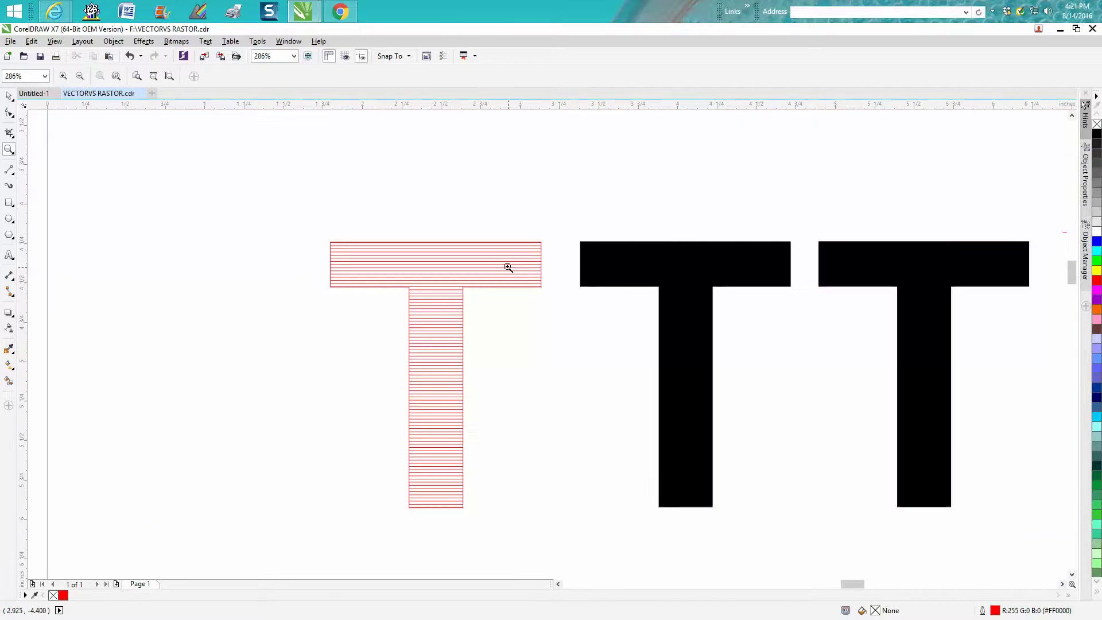
scroll(508, 267, down, 5)
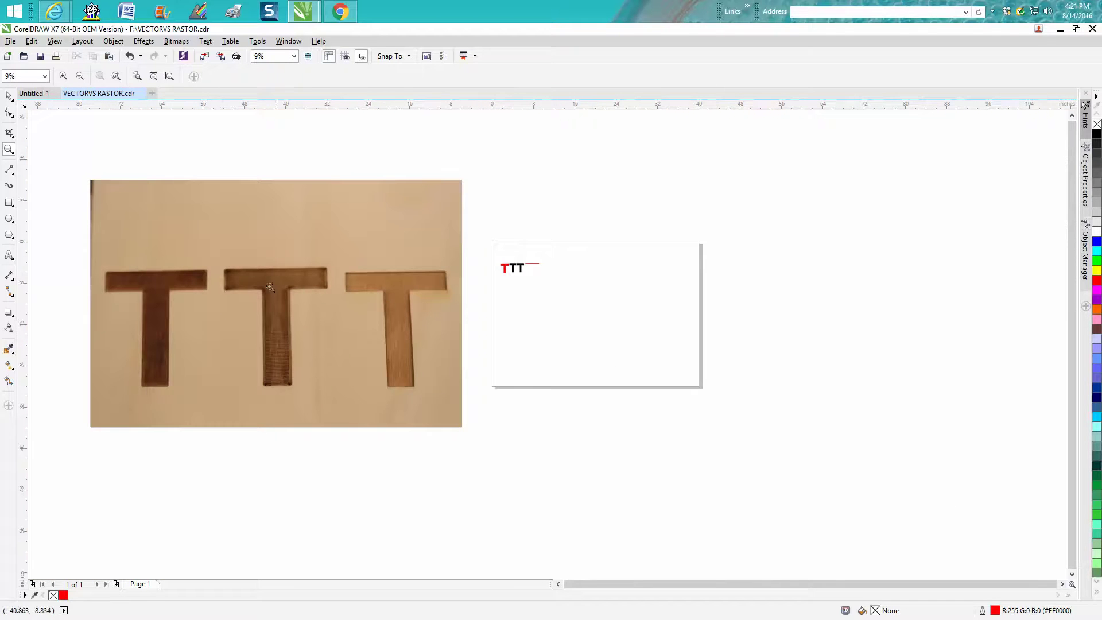
drag(216, 251, 355, 399)
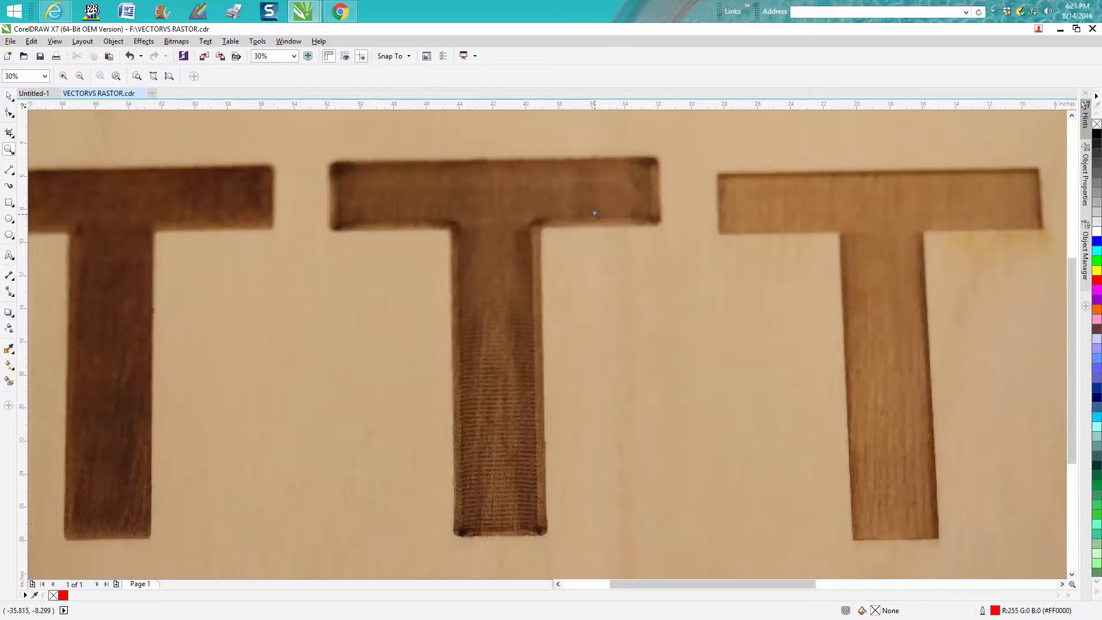
scroll(595, 212, down, 1)
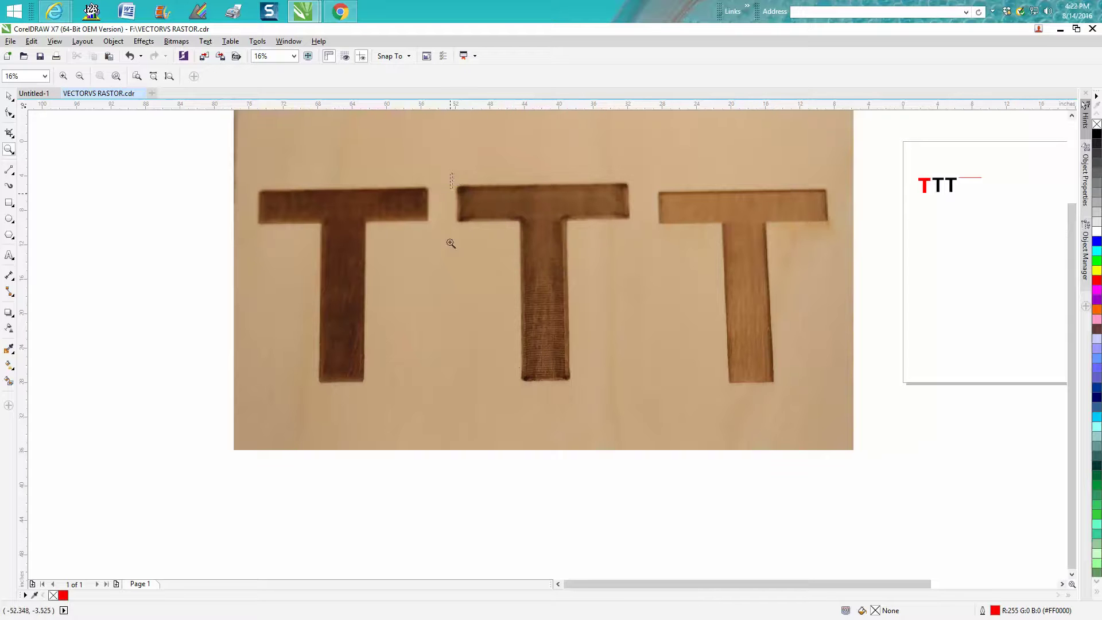
drag(451, 243, 654, 405)
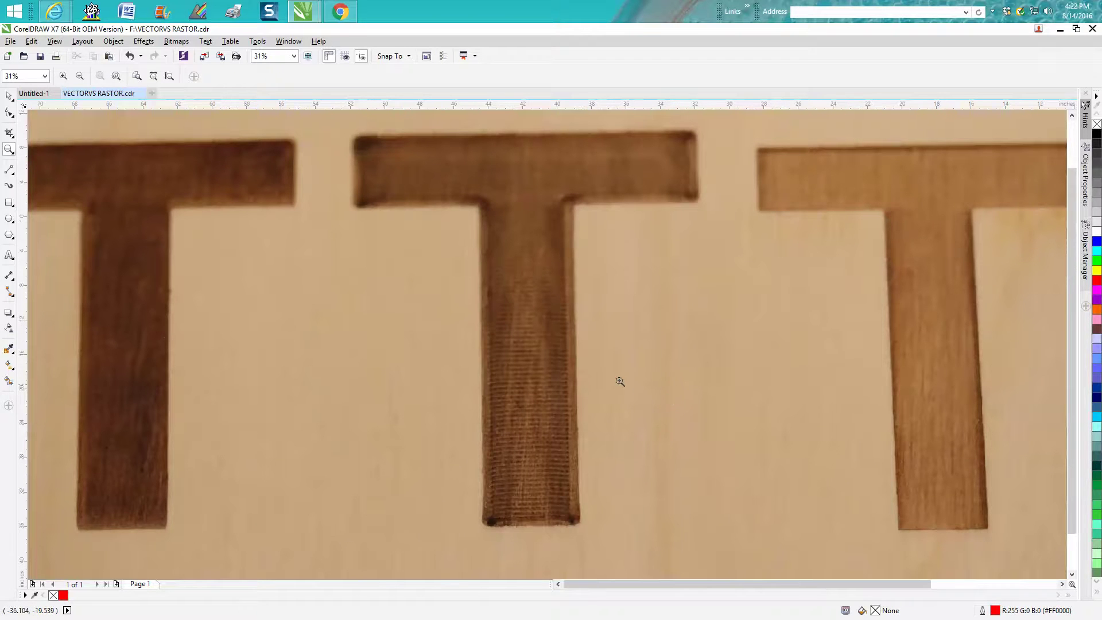
scroll(617, 378, down, 1)
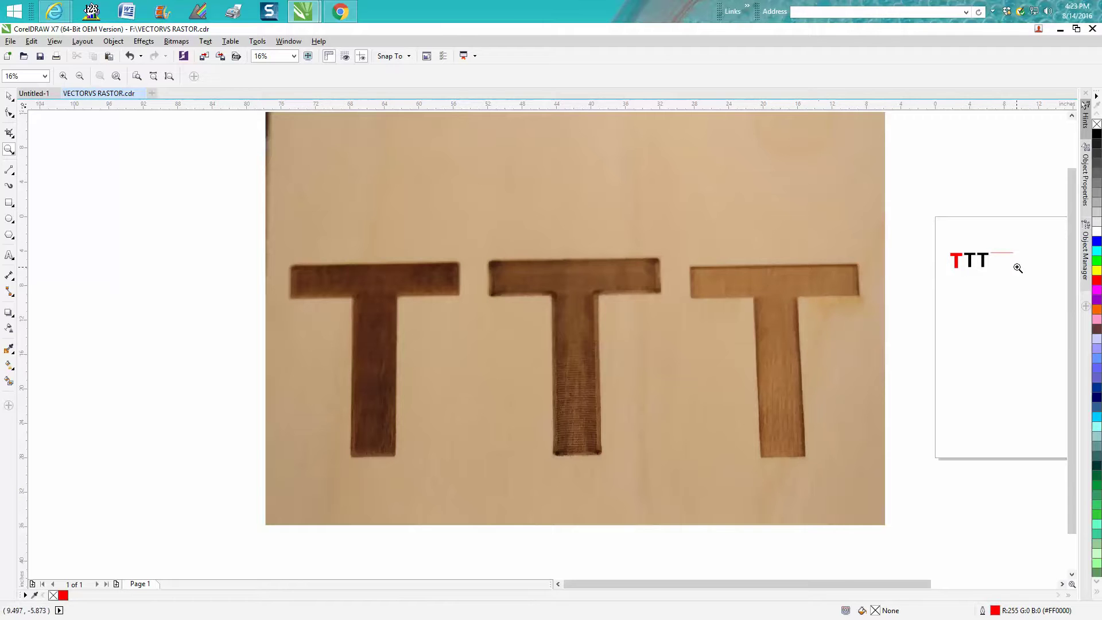
Give the third T no fill and a red outline, then select the red hairline
drag(950, 242, 1025, 286)
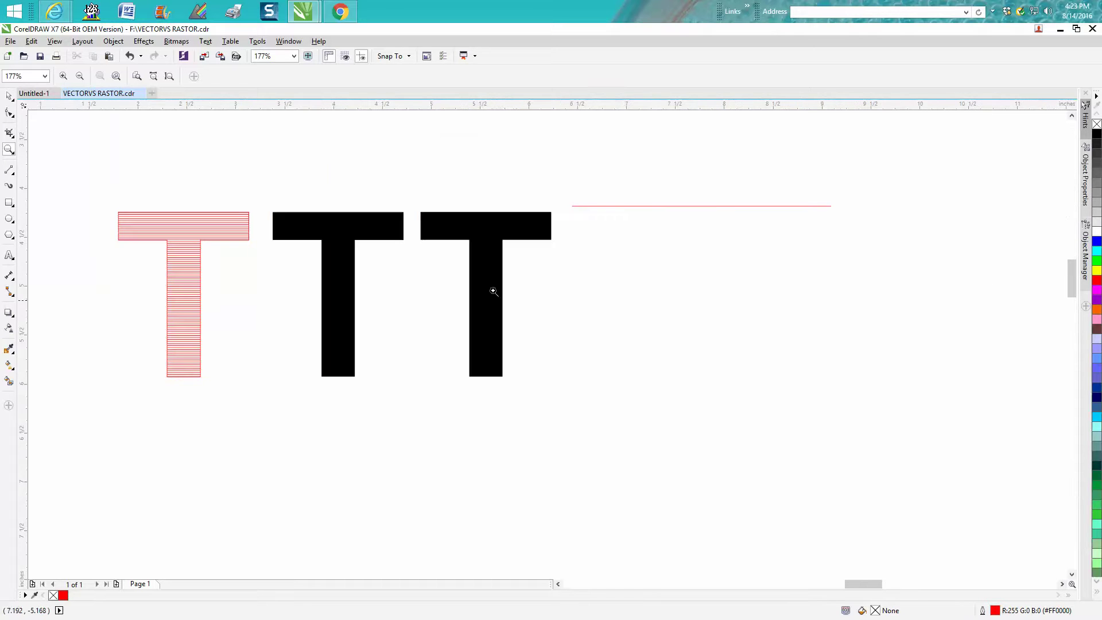
click(9, 98)
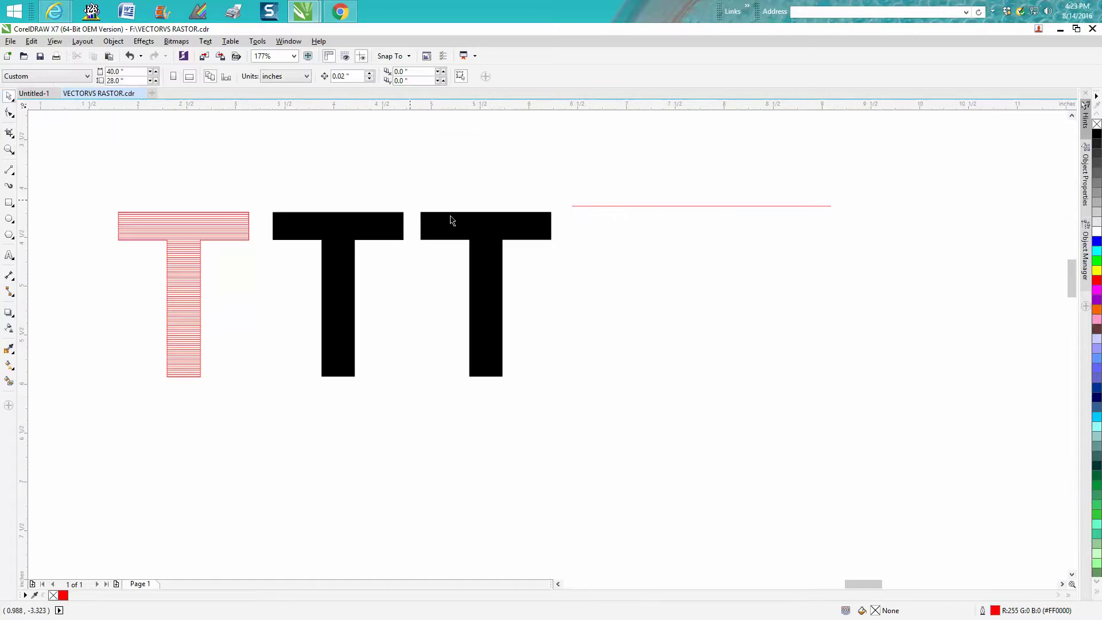
click(479, 229)
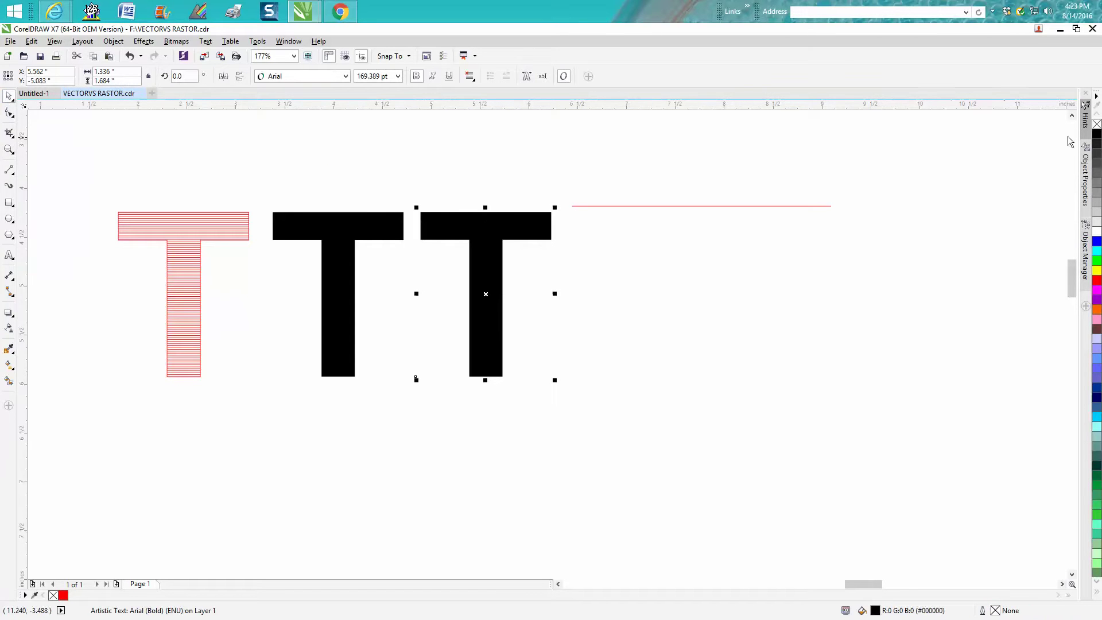
click(1097, 125)
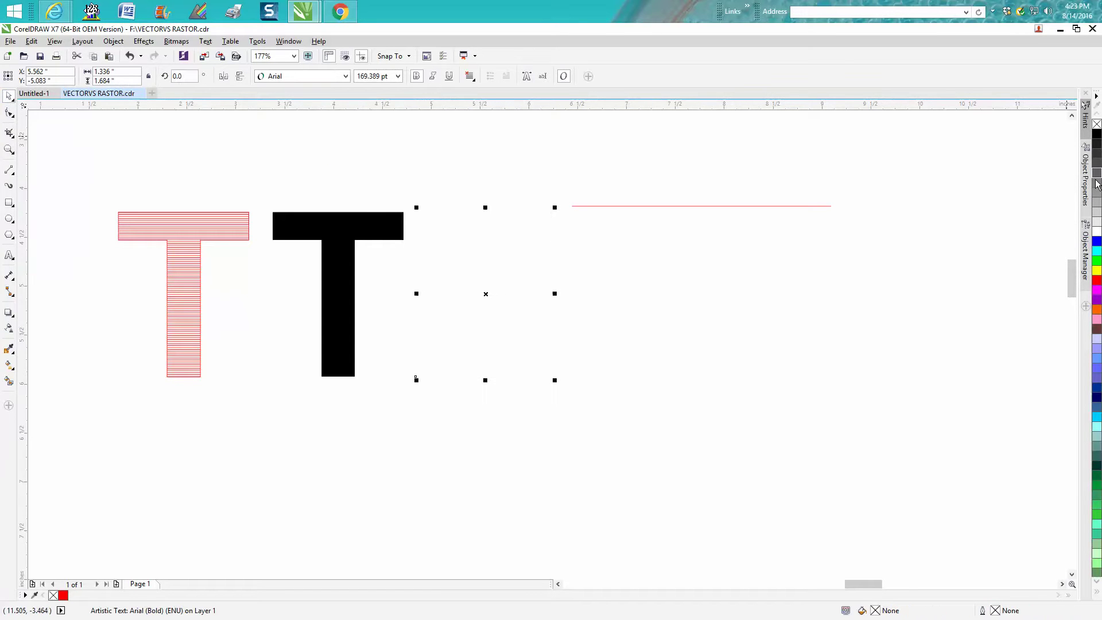
right_click(1096, 280)
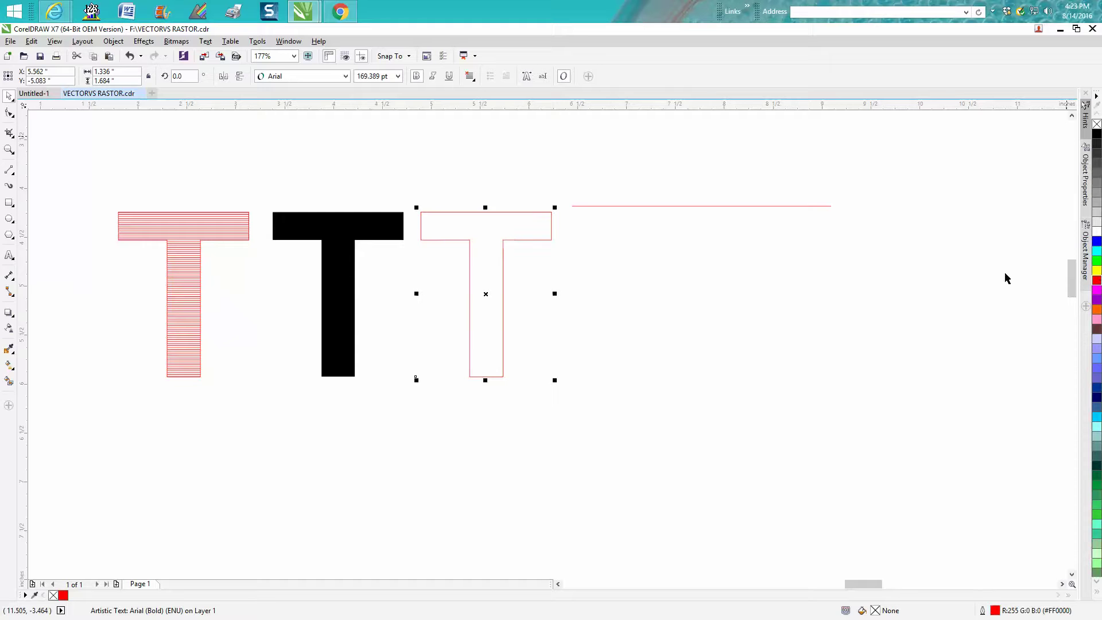
click(729, 208)
click(728, 207)
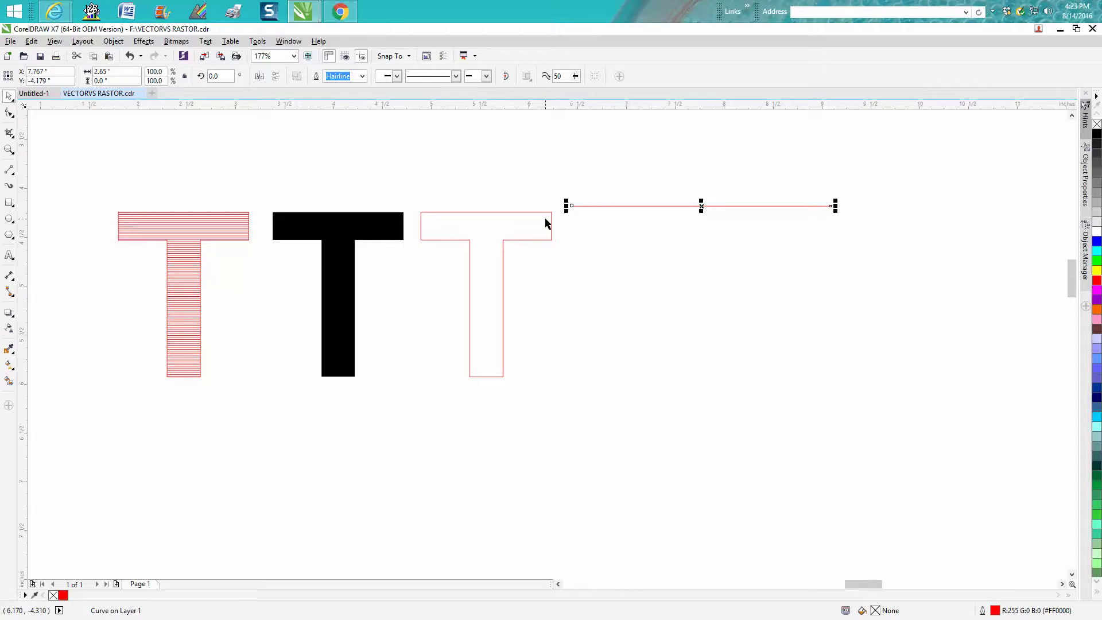
Duplicate the red hairline downward into a 100-line stack and group all the copies
click(524, 192)
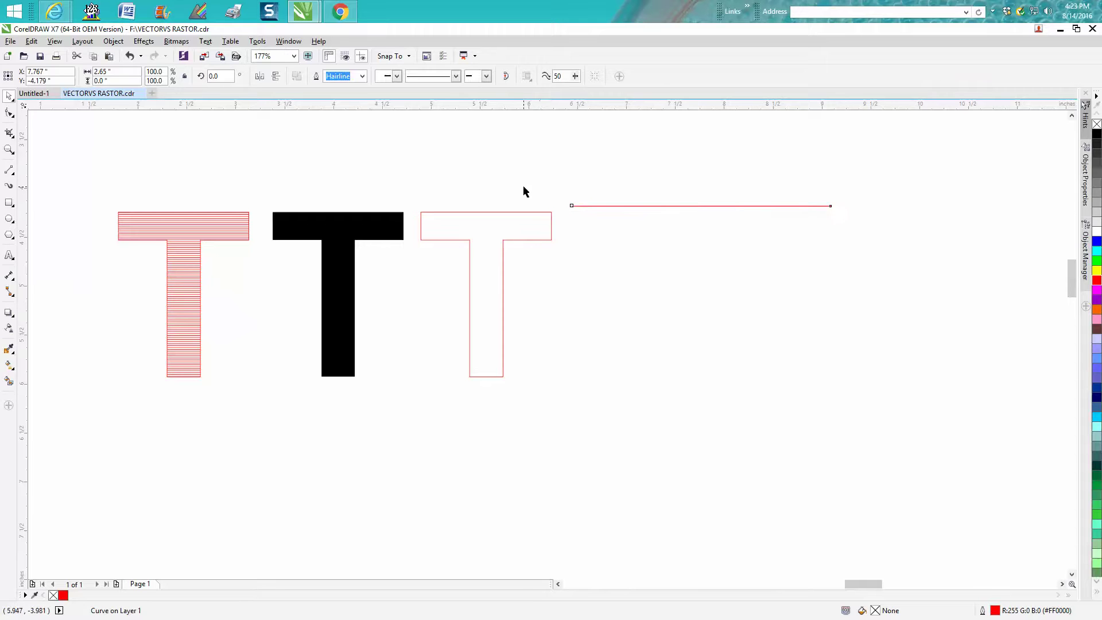
click(619, 208)
click(454, 135)
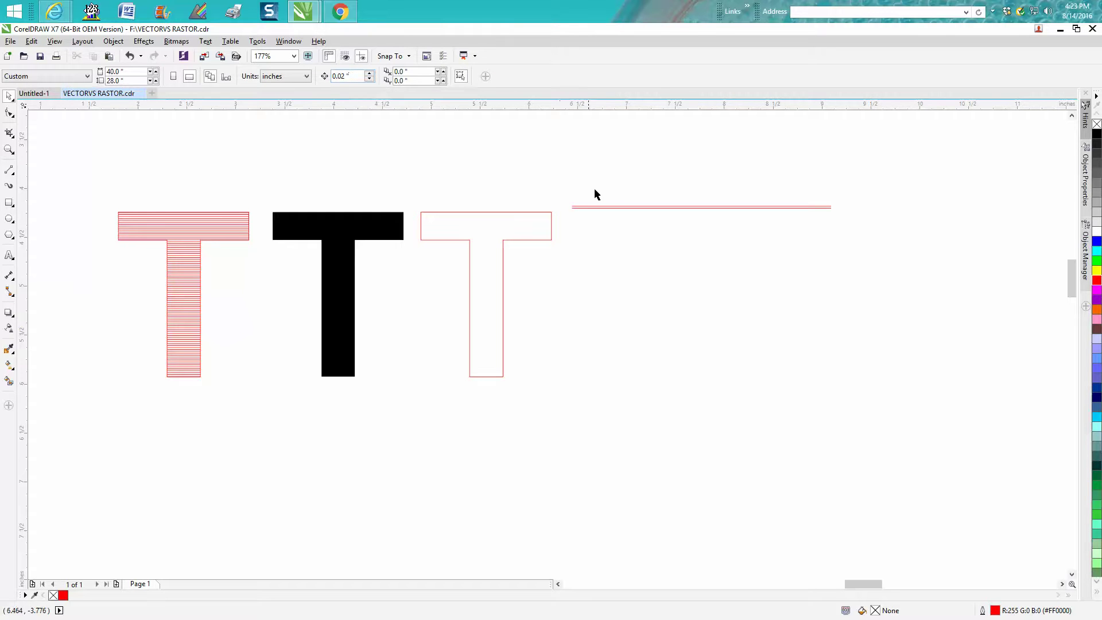
click(610, 208)
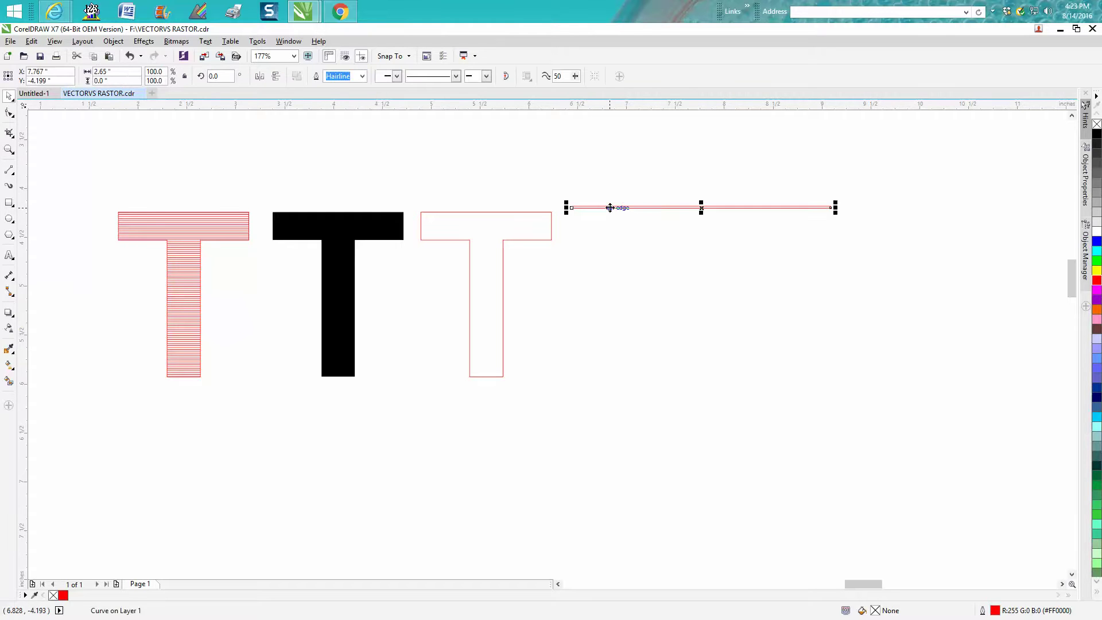
key(ctrl+d)
key(ctrl+d)
key(ctrl+d)
key(ctrl+d)
key(ctrl+d)
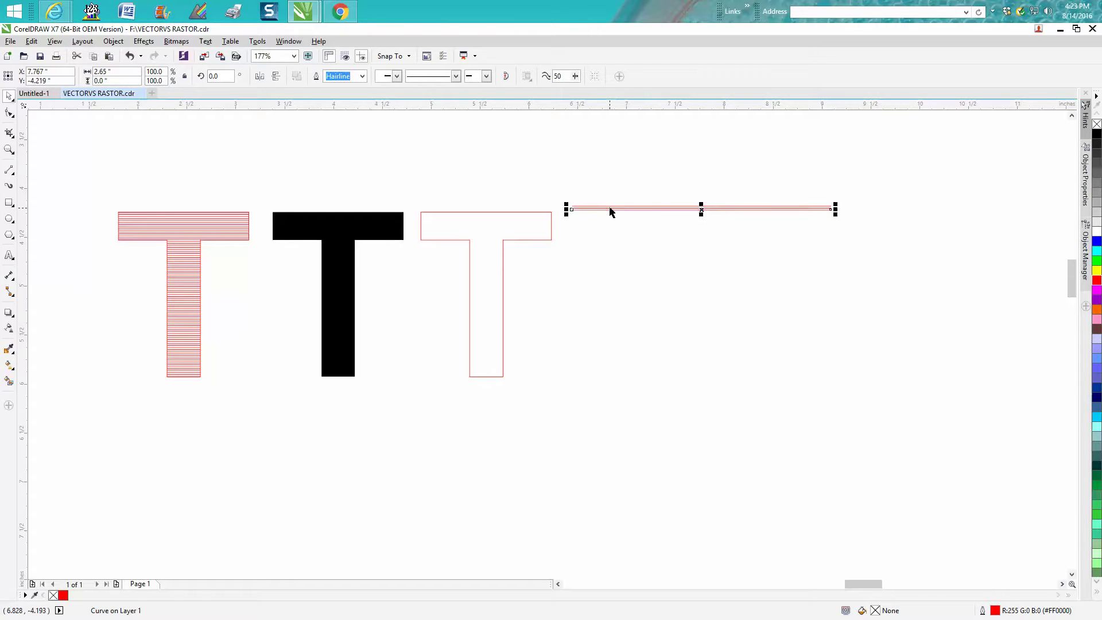
key(ctrl+d)
key(ctrl+d)
key(ctrl+d)
key(ctrl+d)
key(ctrl+d)
key(ctrl+d)
key(ctrl+d)
key(ctrl+d)
key(ctrl+d)
key(ctrl+d)
key(ctrl+d)
key(ctrl+d)
key(ctrl+d)
key(ctrl+d)
key(ctrl+d)
key(ctrl+d)
key(ctrl+d)
key(ctrl+d)
key(ctrl+d)
key(ctrl+d)
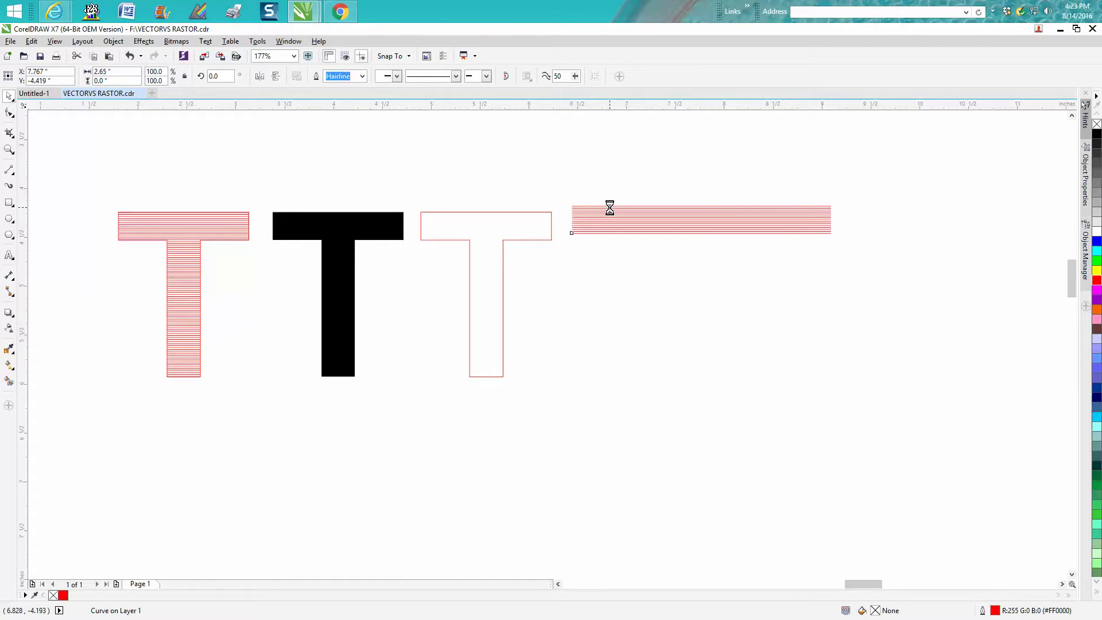
key(ctrl+d)
key(ctrl+d)
key(ctrl+d)
key(ctrl+d)
key(ctrl+d)
key(ctrl+d)
key(ctrl+d)
key(ctrl+d)
key(ctrl+d)
key(ctrl+d)
key(ctrl+d)
key(ctrl+d)
key(ctrl+d)
key(ctrl+d)
key(ctrl+d)
key(ctrl+d)
key(ctrl+d)
key(ctrl+d)
key(ctrl+d)
key(ctrl+d)
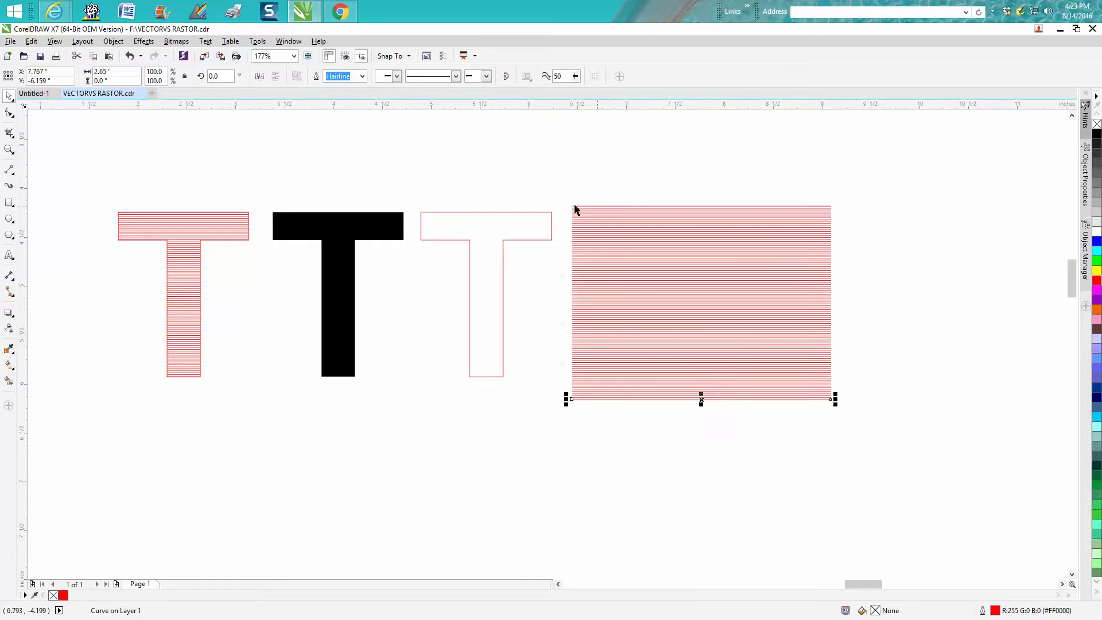
mouse_move(560, 186)
mouse_down()
mouse_move(794, 414)
mouse_move(865, 434)
mouse_up()
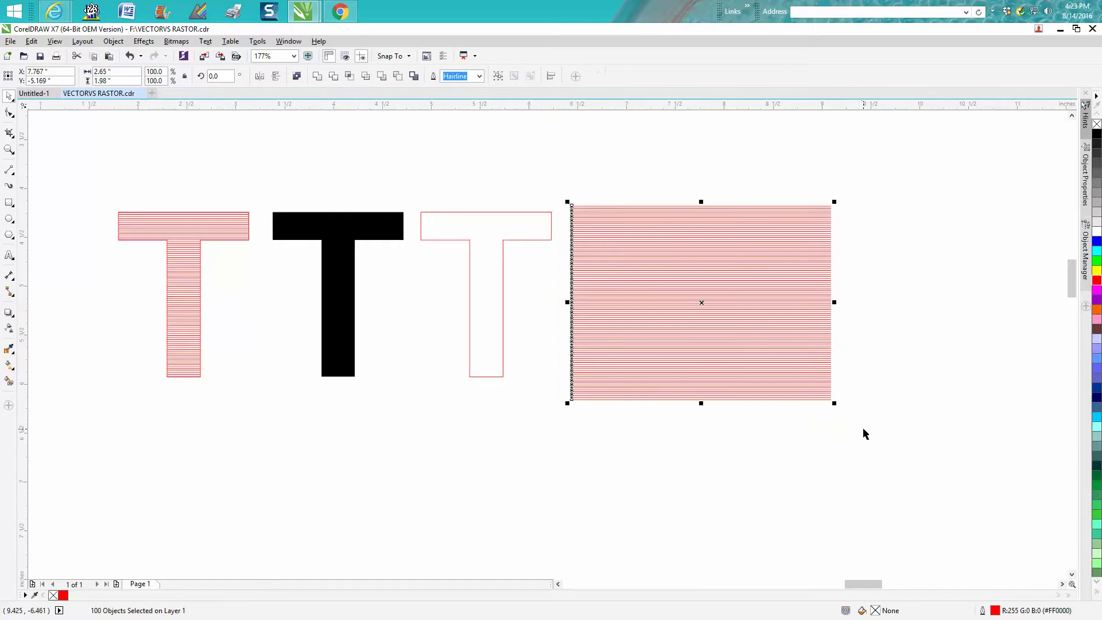
key(ctrl+g)
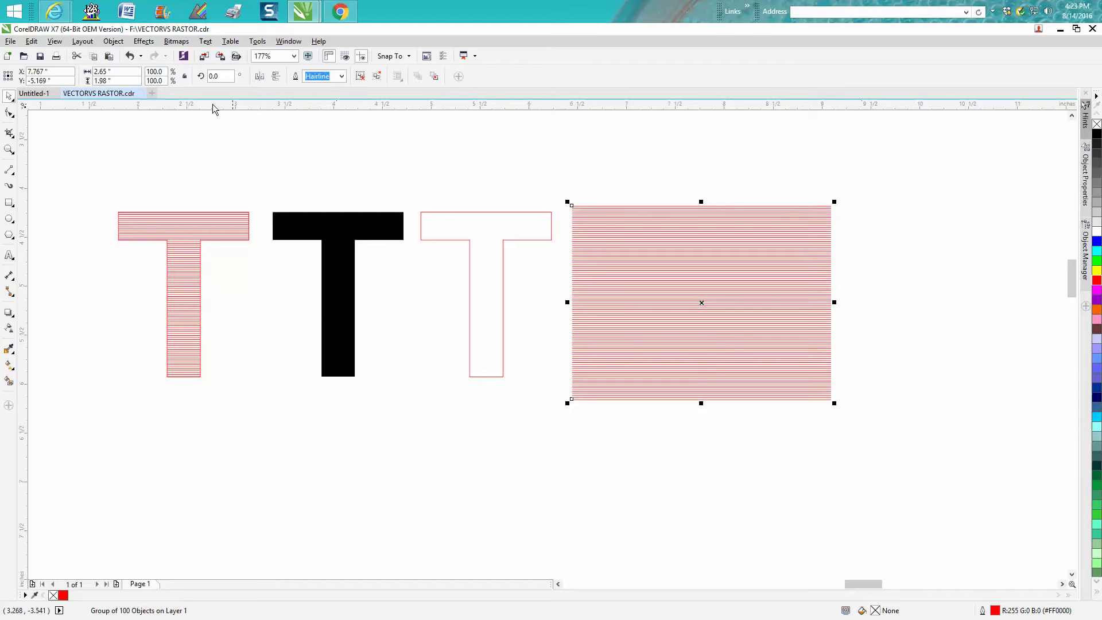
PowerClip the grouped red lines inside the outlined third T and clear its red outline
click(113, 42)
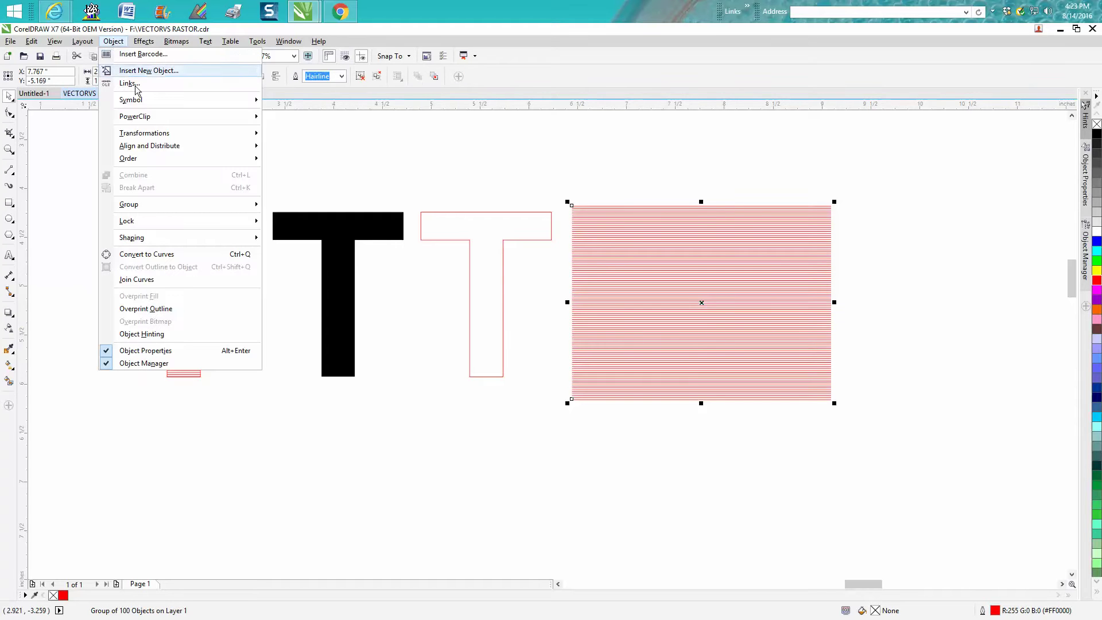
mouse_move(147, 119)
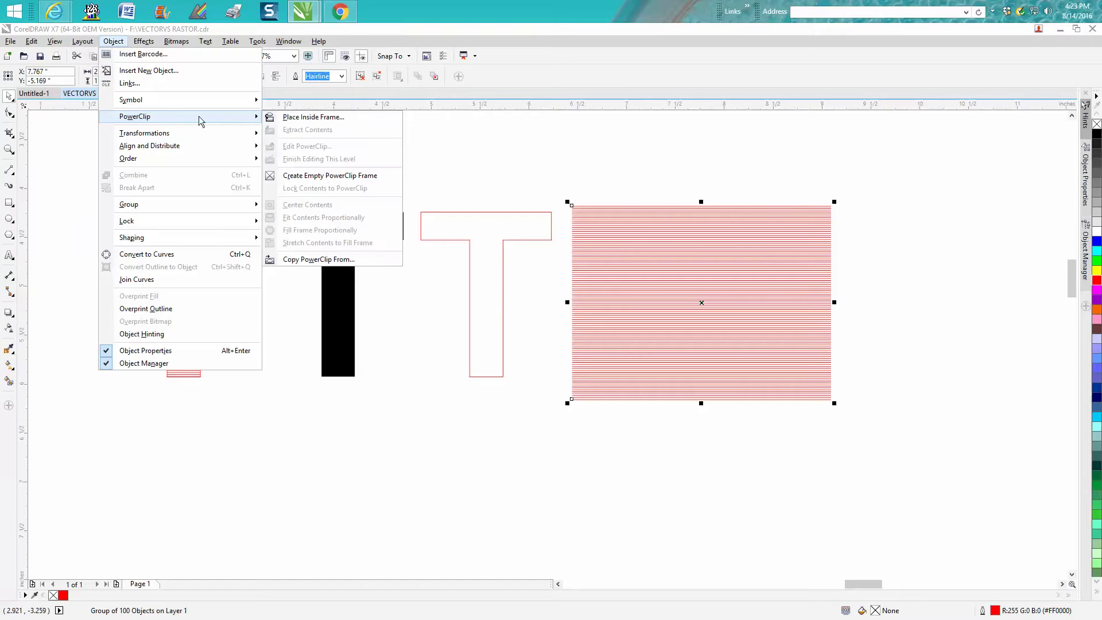
click(291, 118)
click(434, 219)
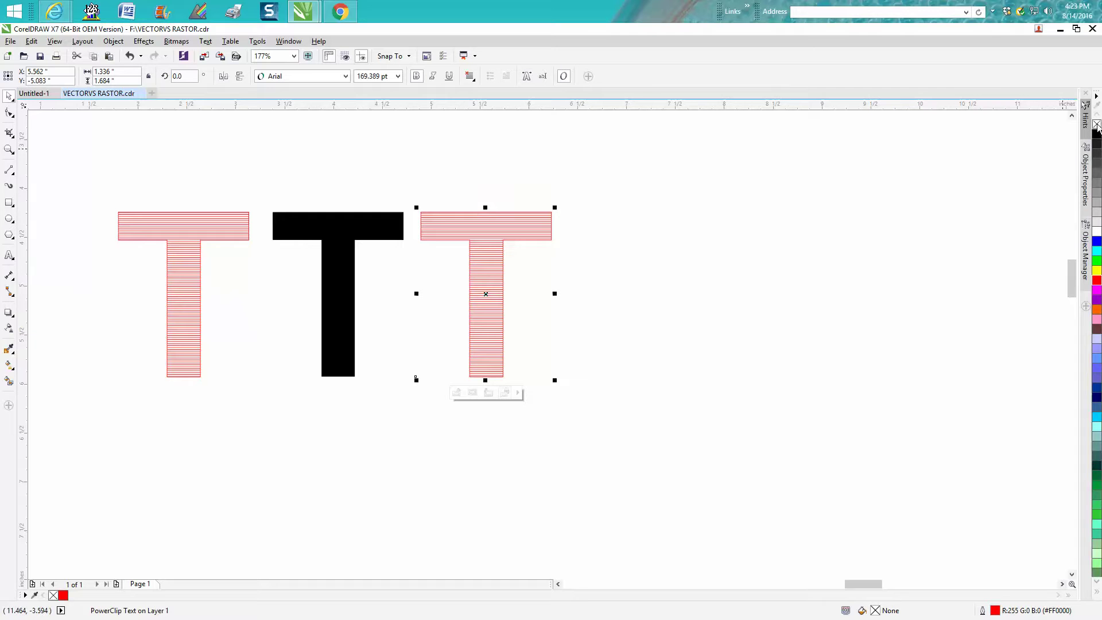
right_click(1097, 124)
Zoom out and frame the finished hatched Ts beside the engraving photo
scroll(489, 282, down, 5)
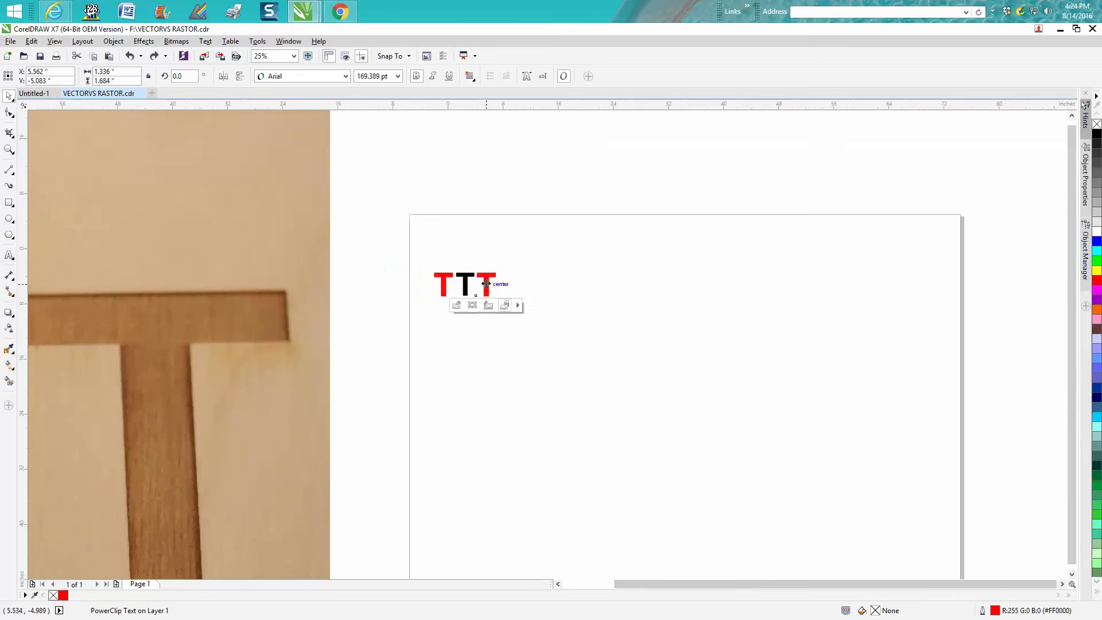
scroll(486, 282, down, 3)
drag(197, 261, 399, 380)
click(8, 149)
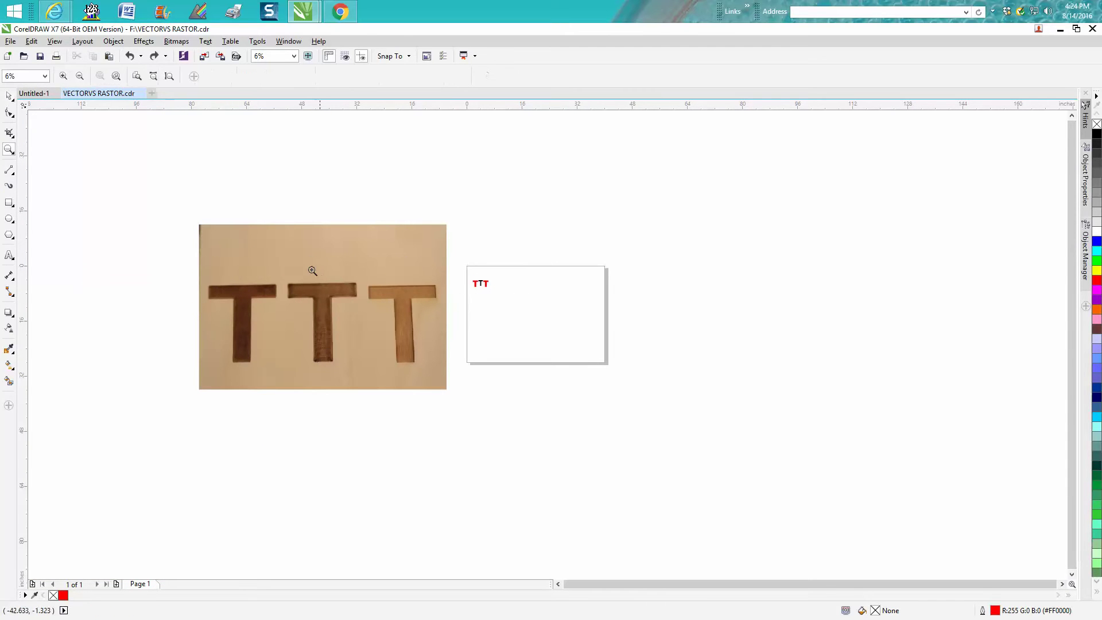
drag(279, 260, 399, 381)
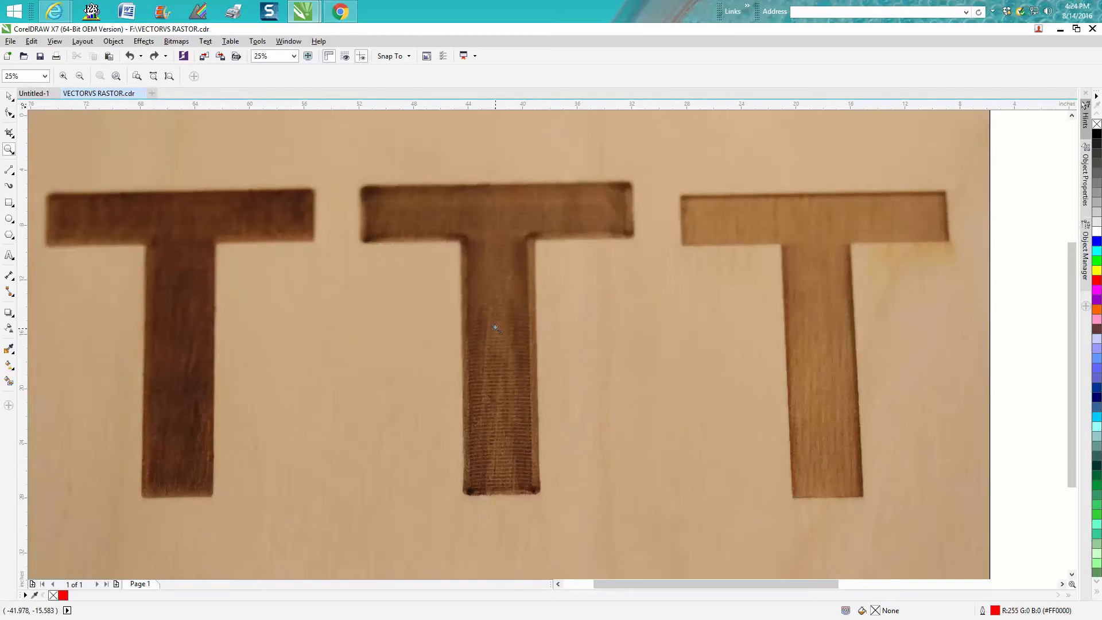
scroll(495, 327, down, 5)
drag(561, 301, 608, 324)
drag(371, 233, 465, 320)
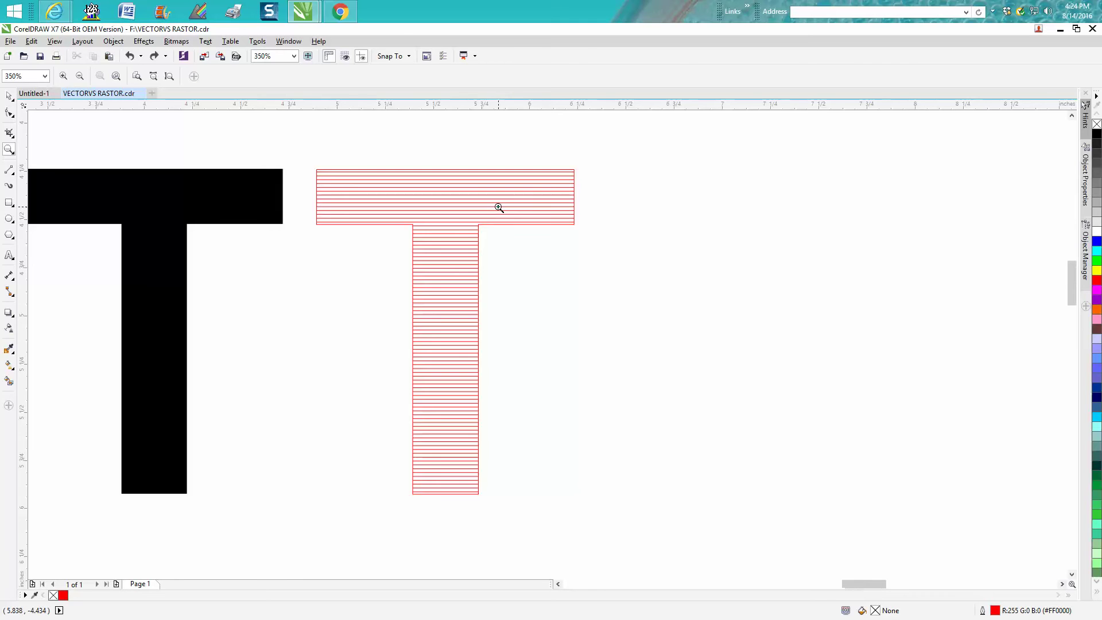
scroll(499, 208, down, 4)
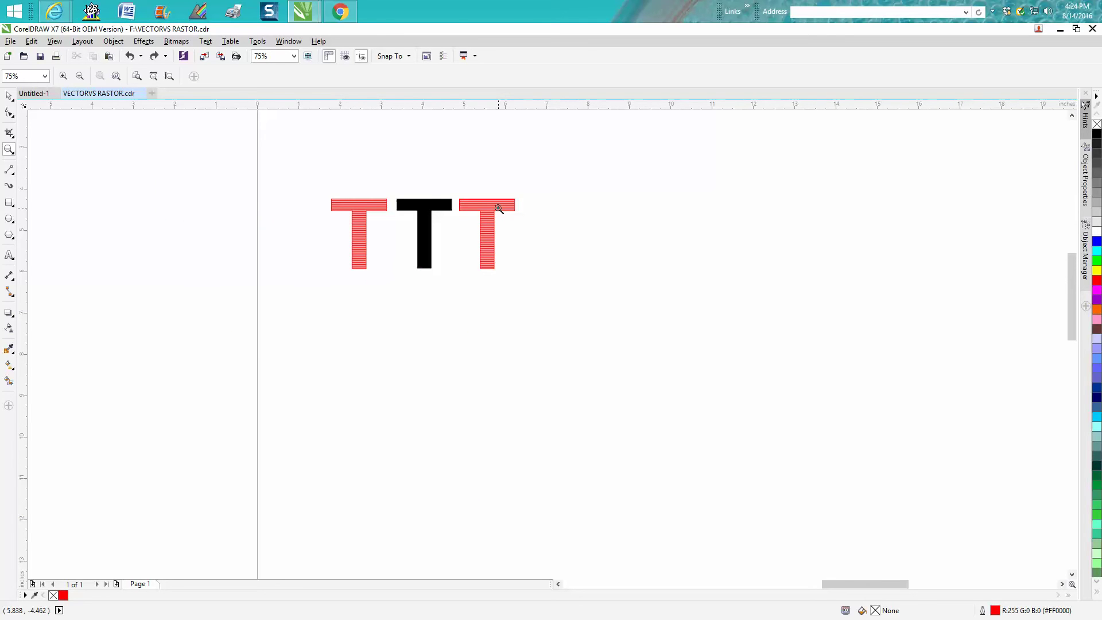
drag(446, 191, 525, 283)
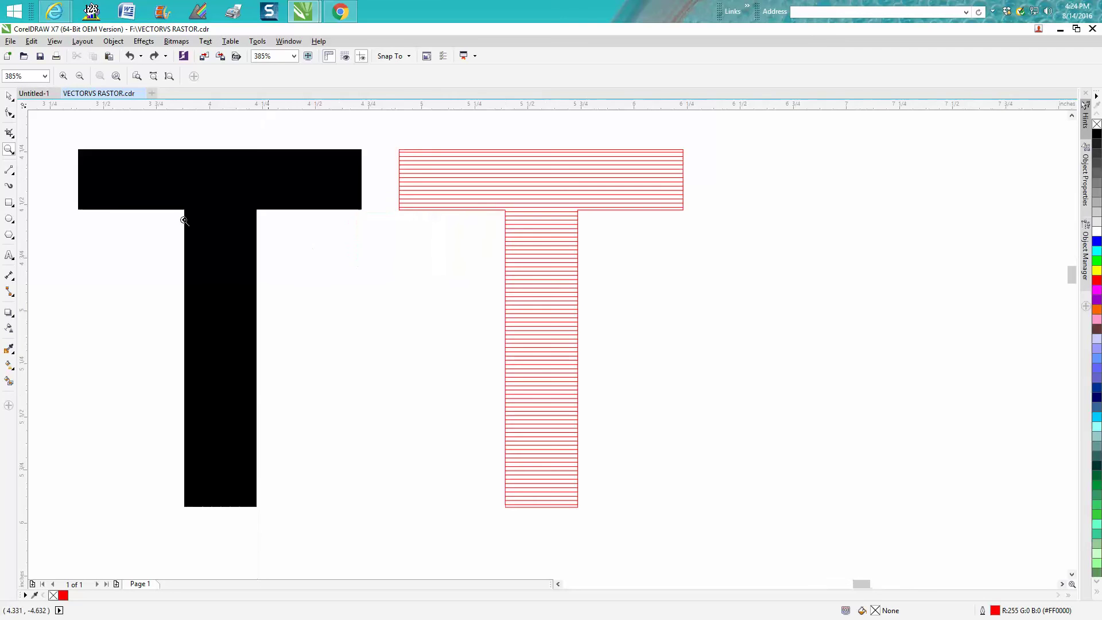
scroll(250, 223, down, 2)
drag(87, 192, 394, 316)
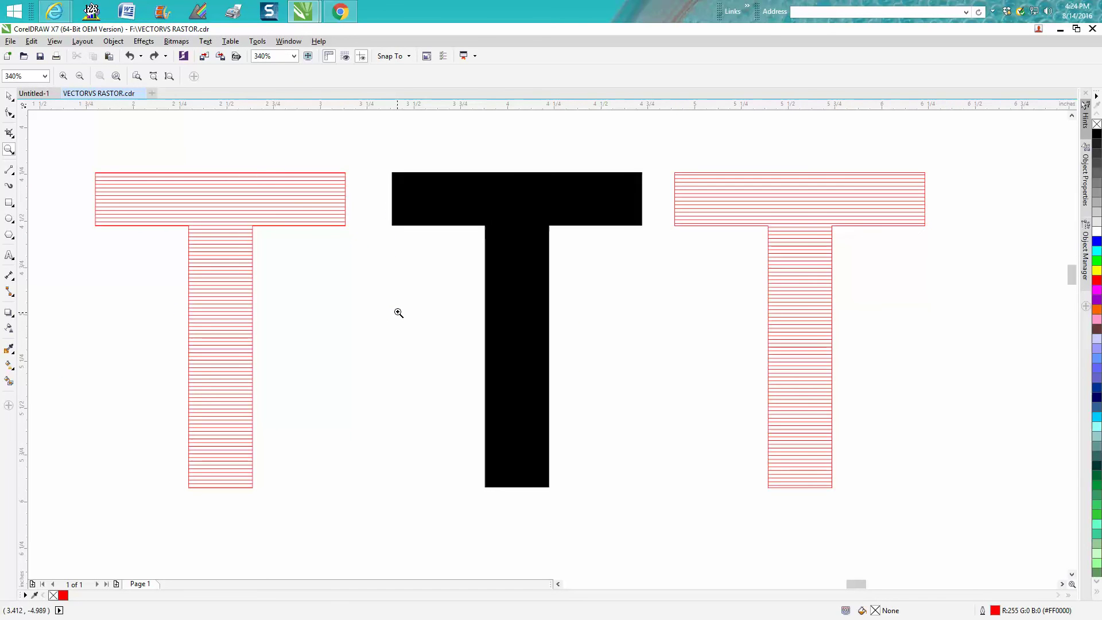
scroll(398, 313, down, 7)
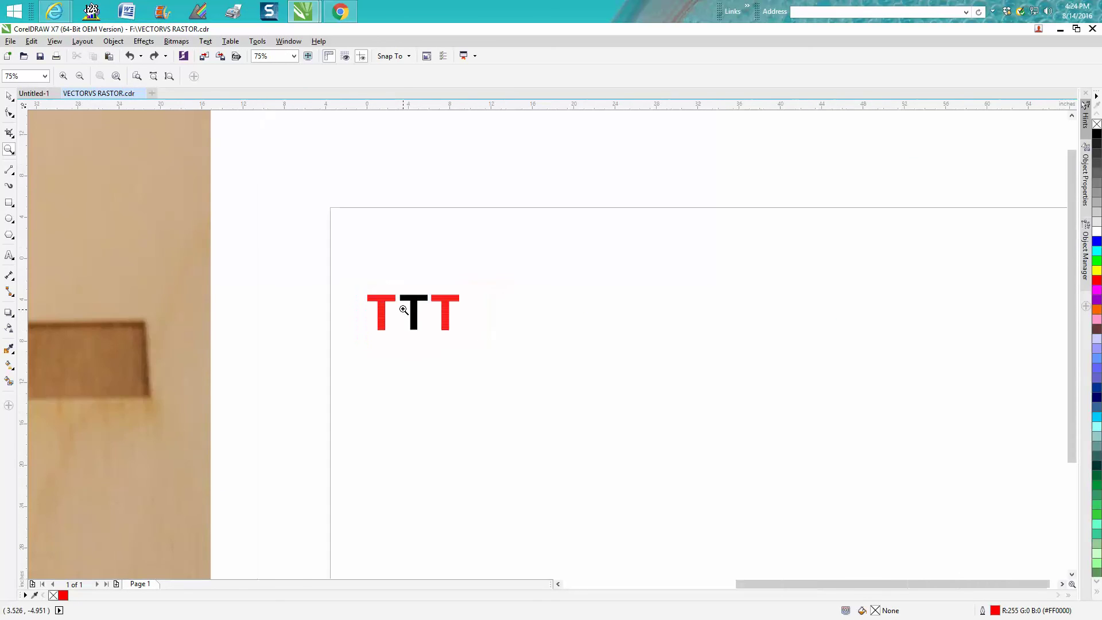
scroll(235, 325, down, 3)
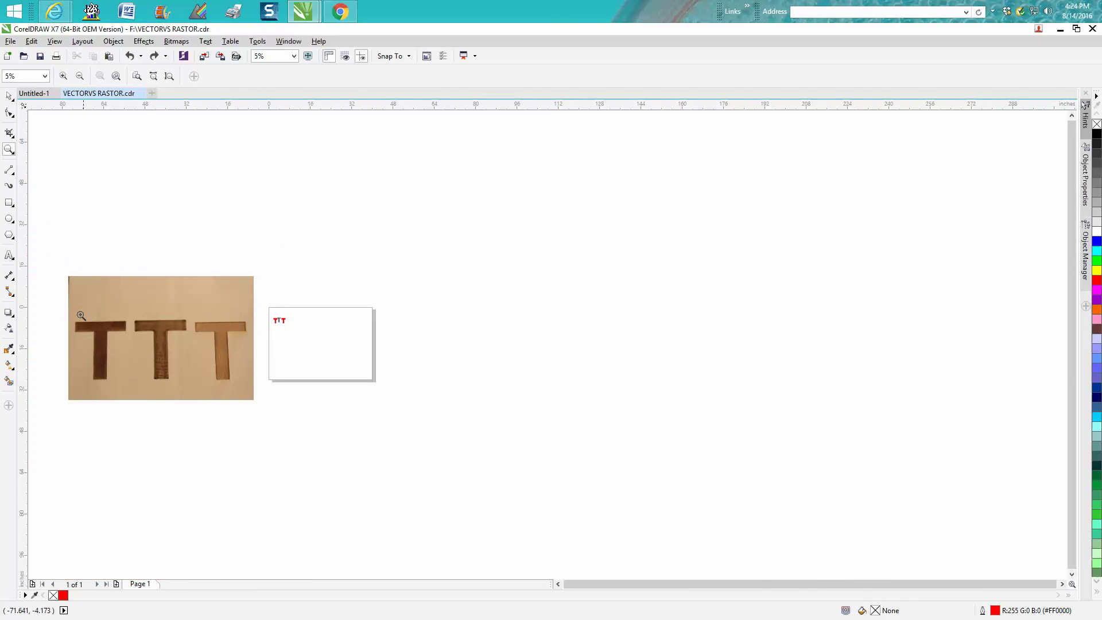
drag(68, 313, 281, 386)
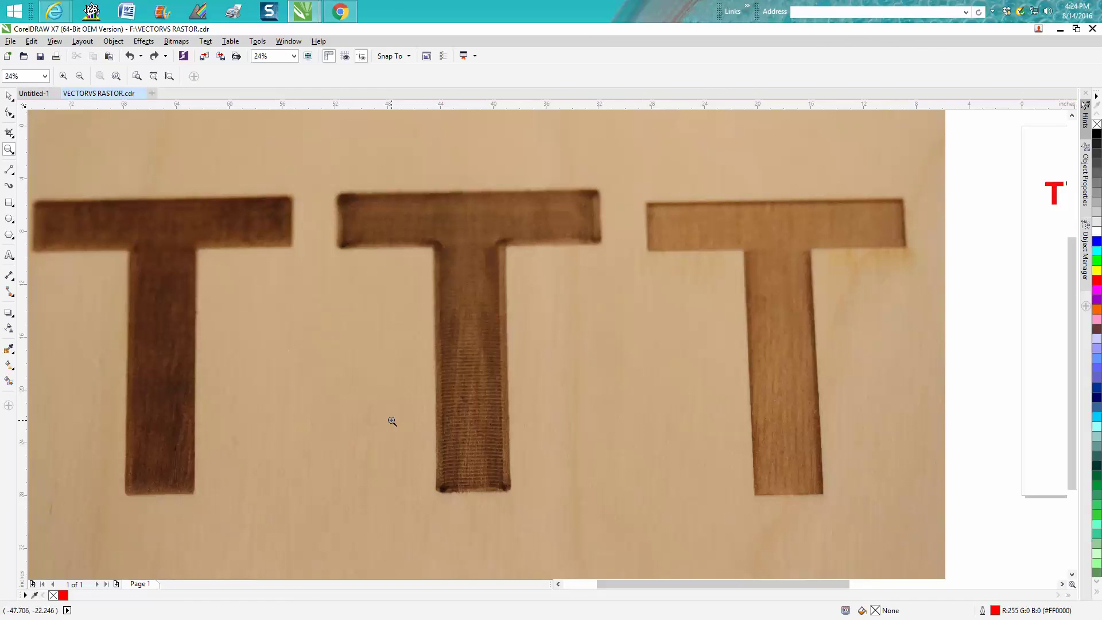